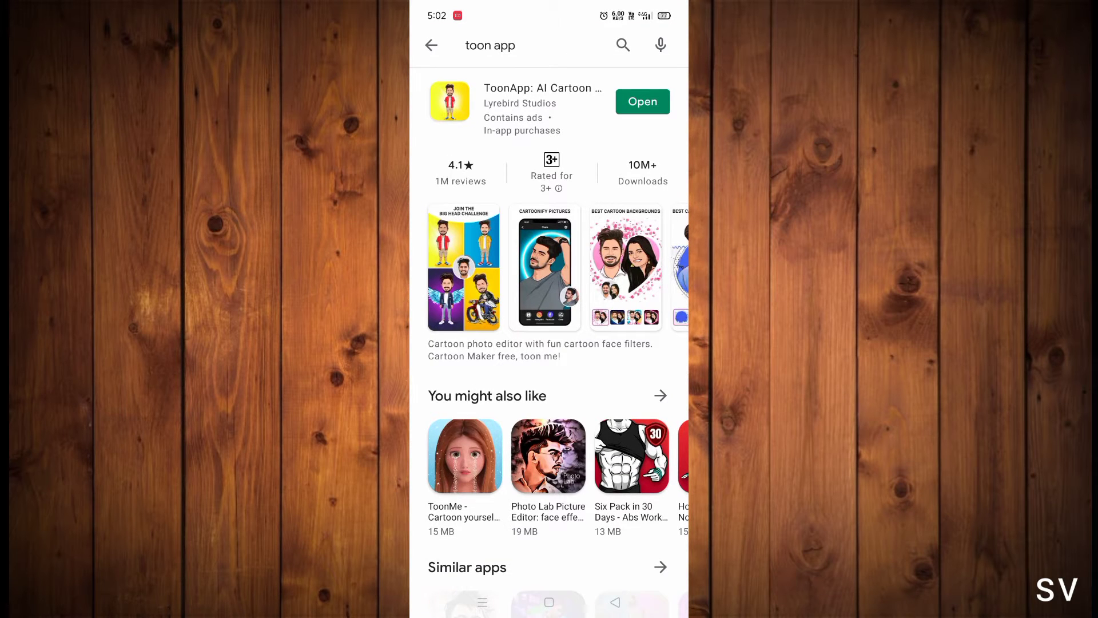
Step: Launch ToonApp from its Google Play Store listing to reach the cartoon home screen
left_click(643, 101)
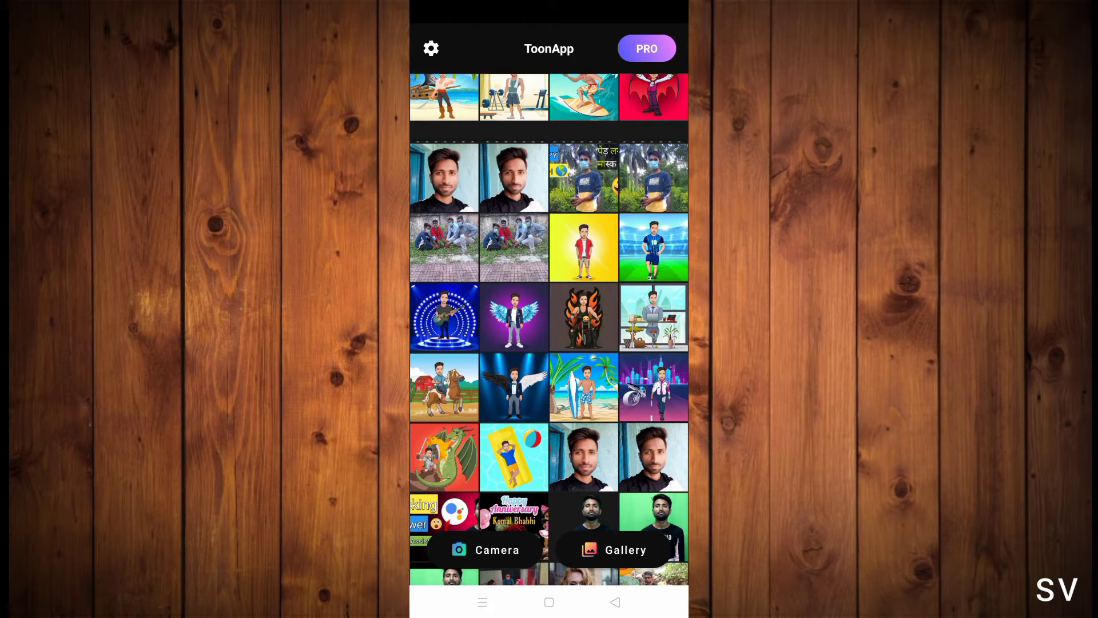
Step: Cartoonize the first selfie, keeping the default face crop
left_click(444, 178)
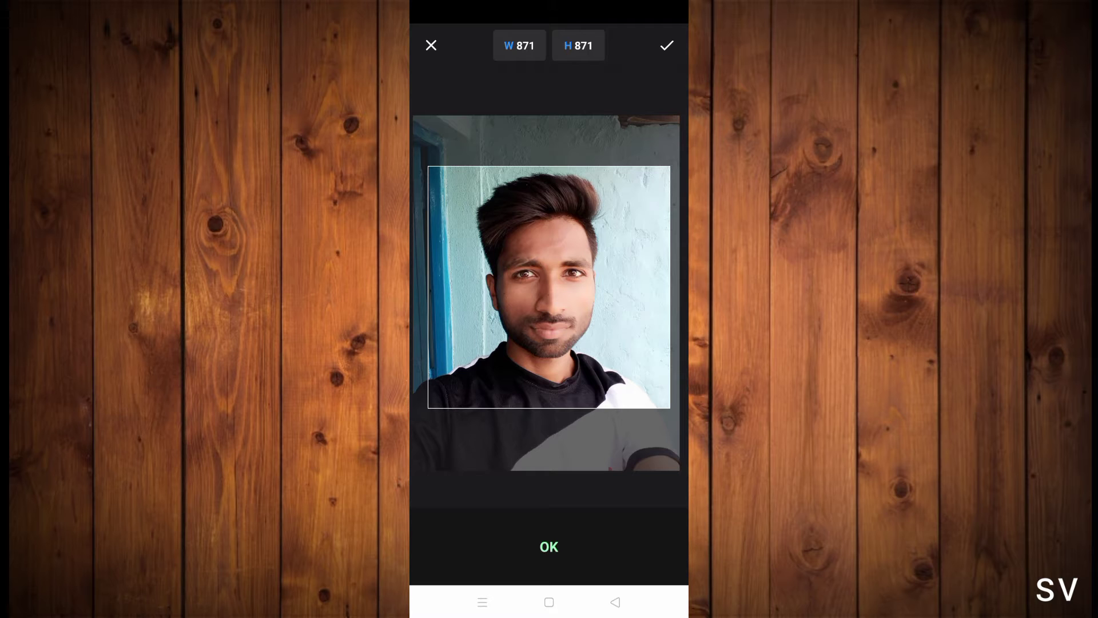
left_click(549, 546)
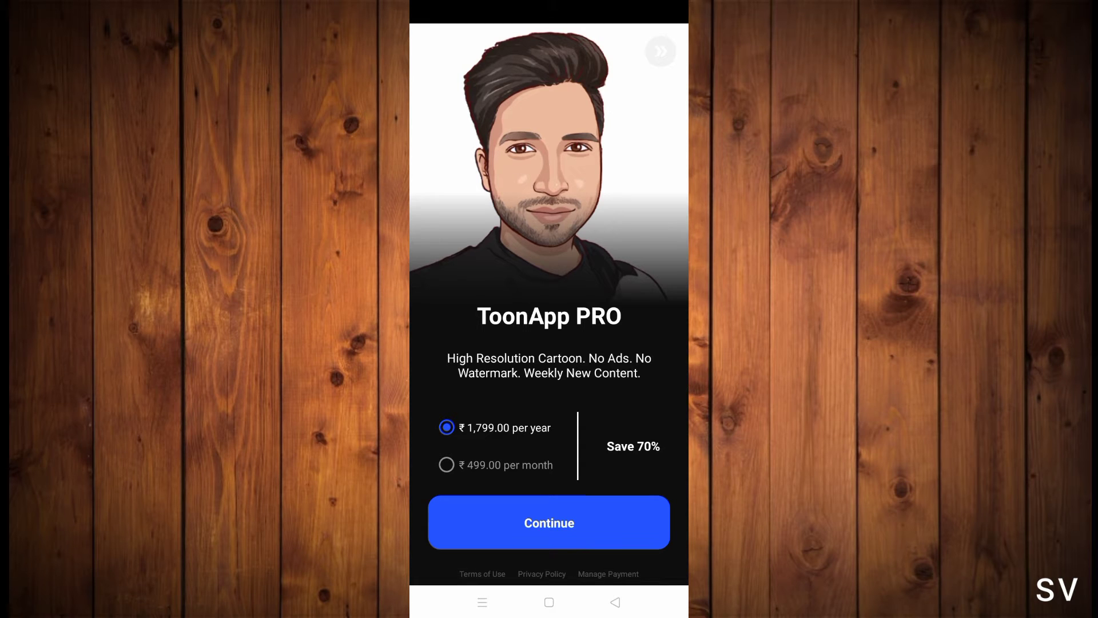
Step: Skip the PRO subscription offer and close the full-screen ad
left_click(615, 602)
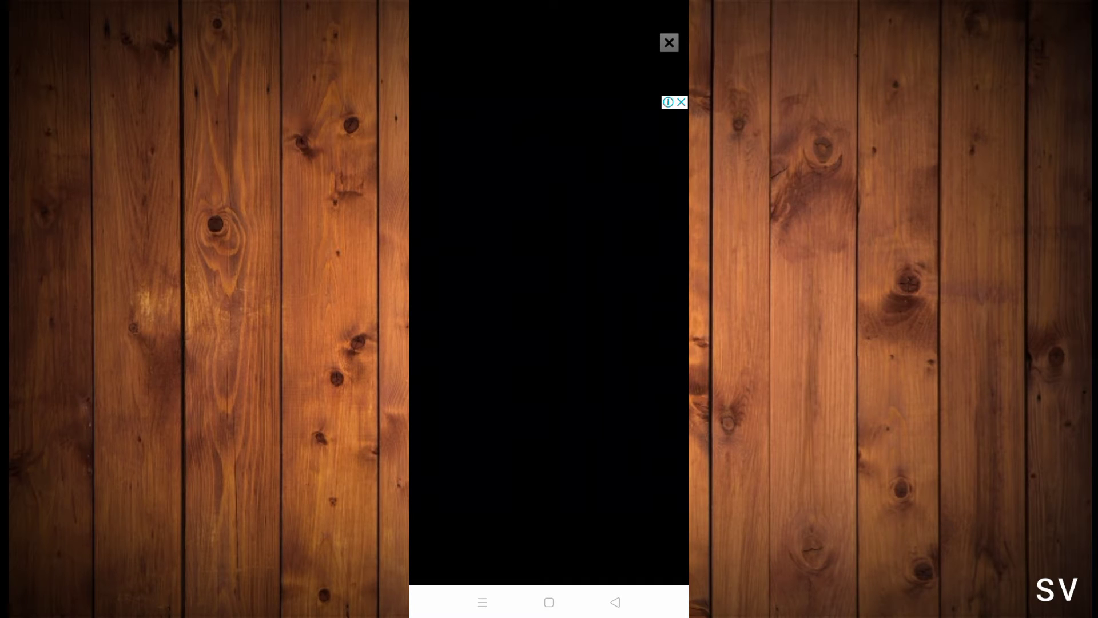
left_click(669, 42)
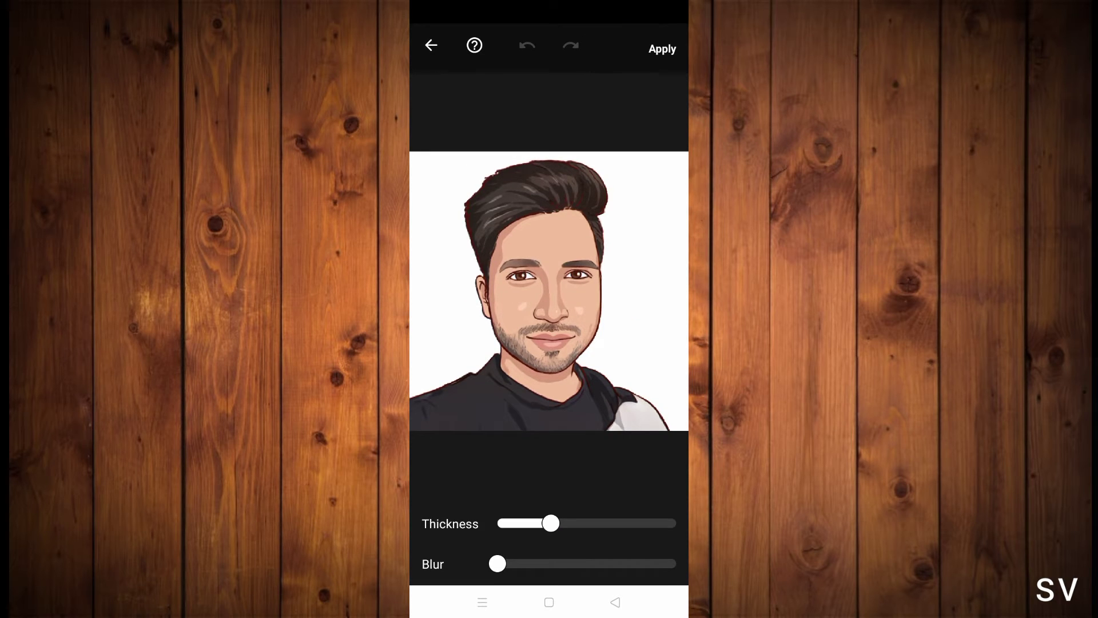
Step: Thicken the eraser brush, erase the shirt below the face, and undo the last stroke
left_click_drag(551, 523, 587, 523)
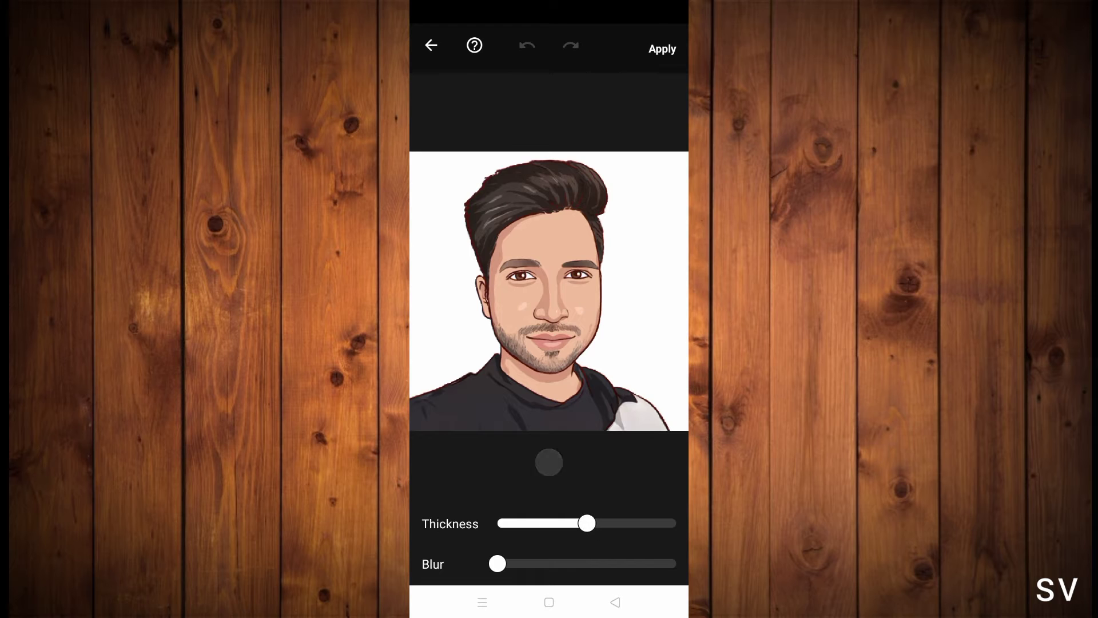
left_click_drag(412, 416, 667, 416)
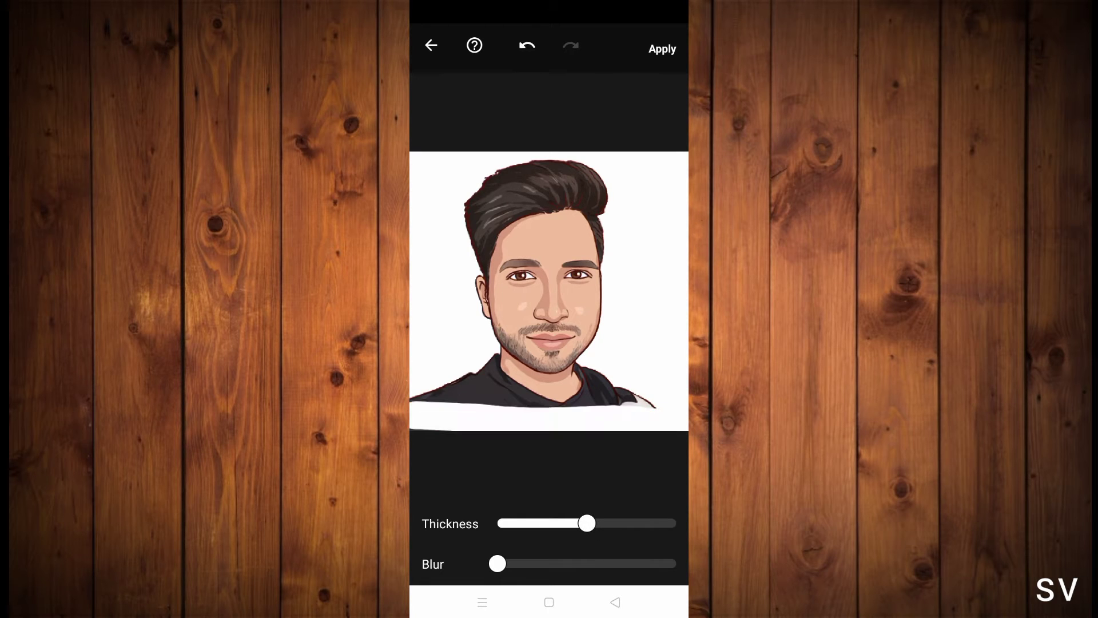
mouse_move(412, 392)
left_mouse_down()
mouse_move(601, 409)
mouse_move(655, 401)
mouse_move(486, 386)
left_mouse_up()
left_click(607, 367)
left_click_drag(608, 367, 503, 383)
left_click(527, 46)
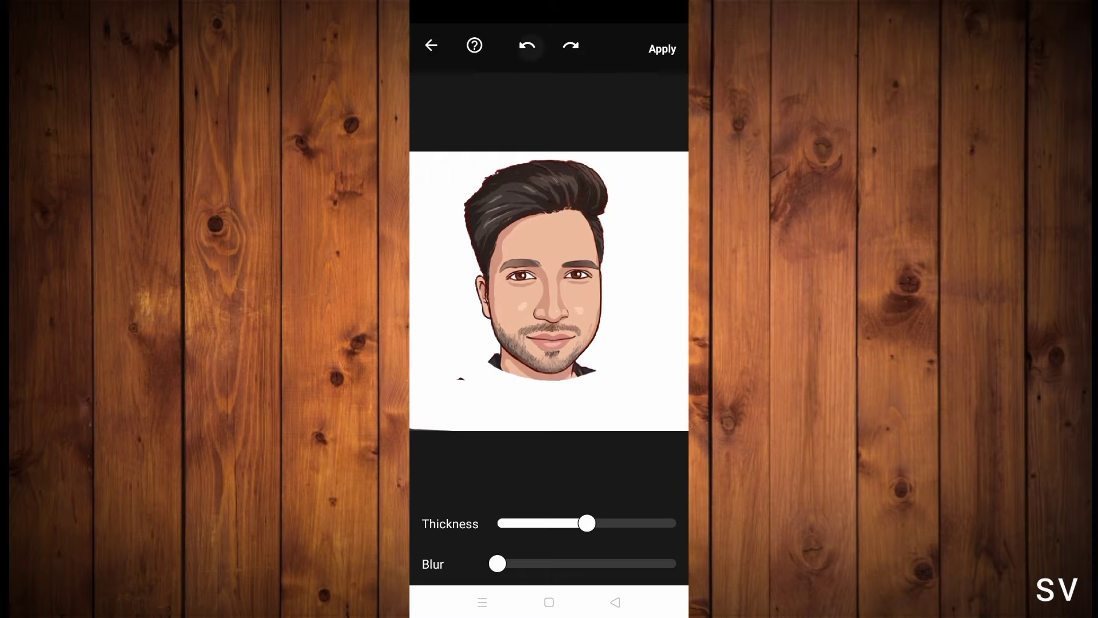
Step: Zoom in and erase the collar, the stray fragment, and the leftover under the right jaw with a thinner brush
scroll(550, 286, "up", 2)
scroll(550, 286, "up", 2)
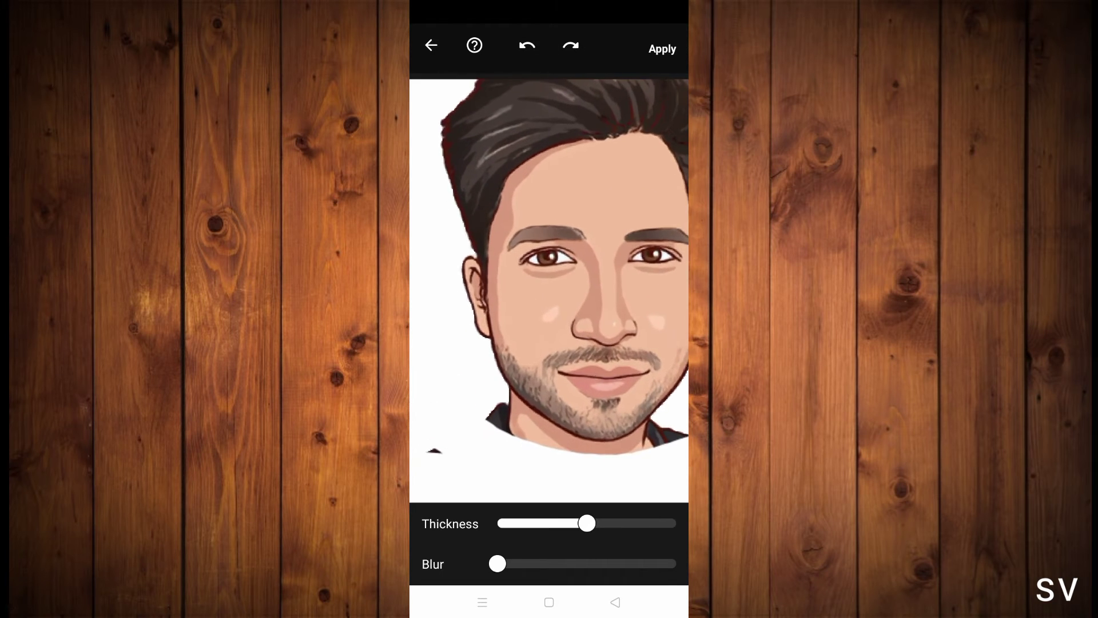
scroll(549, 286, "up", 2)
left_click(421, 412)
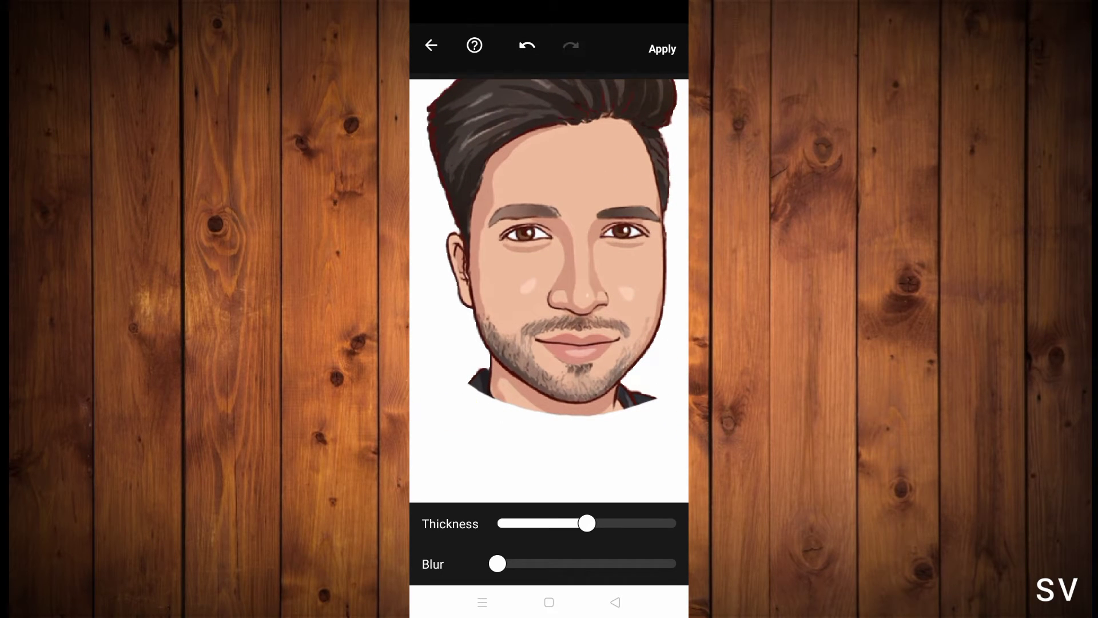
mouse_move(455, 366)
left_mouse_down()
mouse_move(538, 424)
mouse_move(593, 432)
mouse_move(641, 395)
left_mouse_up()
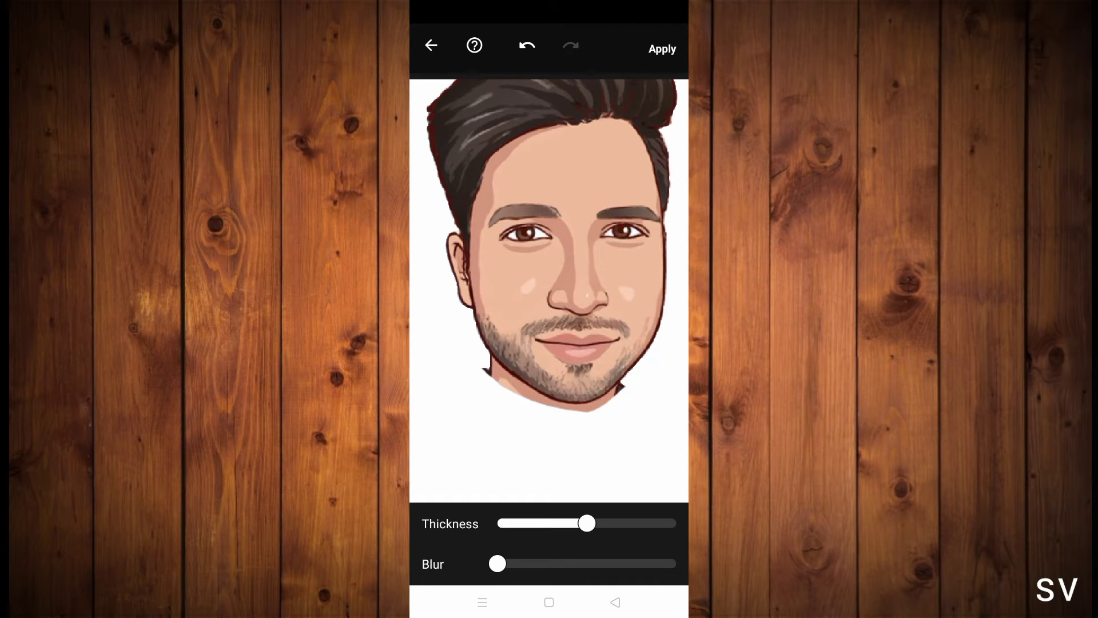
left_click_drag(587, 523, 556, 523)
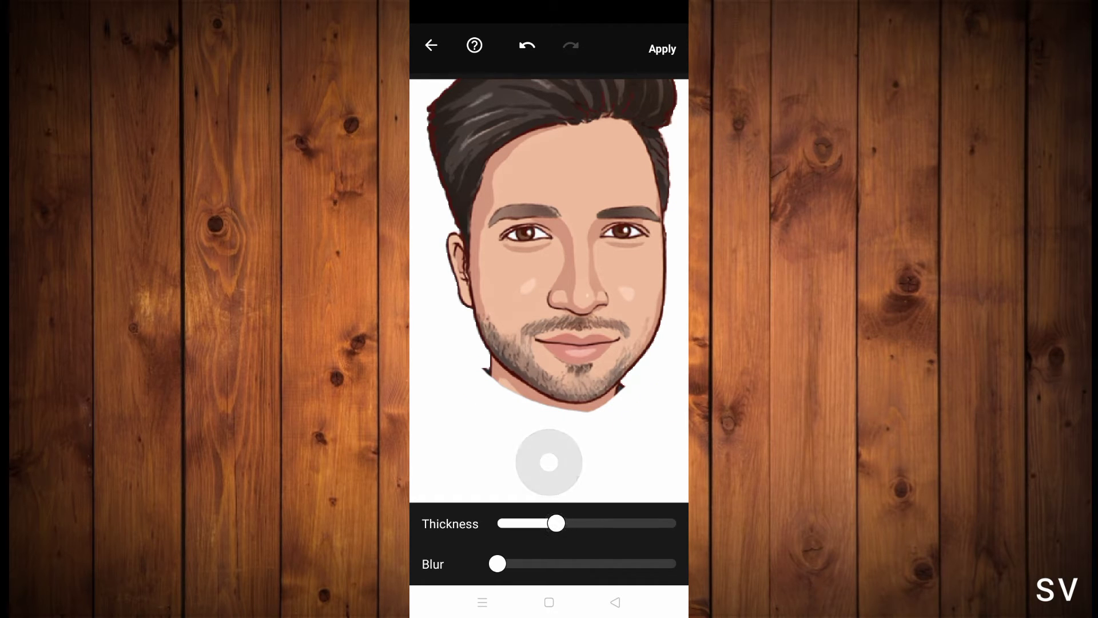
mouse_move(617, 404)
left_mouse_down()
mouse_move(640, 390)
mouse_move(575, 414)
left_mouse_up()
mouse_move(636, 382)
left_mouse_down()
mouse_move(598, 410)
mouse_move(550, 419)
mouse_move(561, 417)
mouse_move(487, 371)
left_mouse_up()
Step: Tidy the notch and outline along the left jaw, then zoom back out
scroll(572, 258, "up", 5)
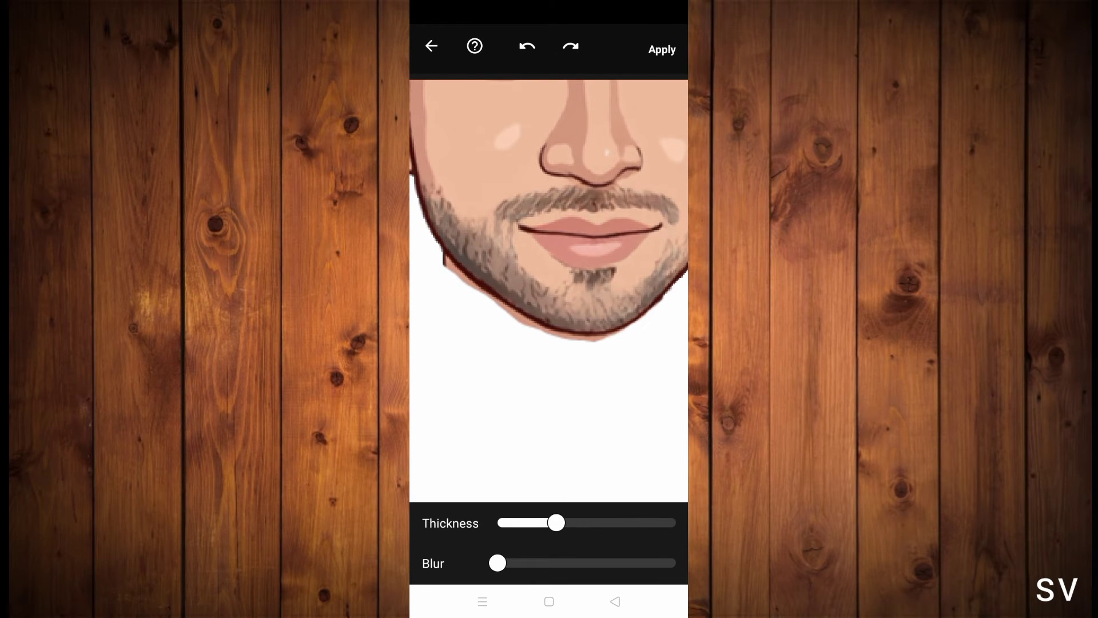
mouse_move(426, 254)
left_mouse_down()
mouse_move(482, 307)
mouse_move(539, 328)
left_mouse_up()
mouse_move(485, 303)
left_mouse_down()
mouse_move(537, 338)
mouse_move(609, 336)
left_mouse_up()
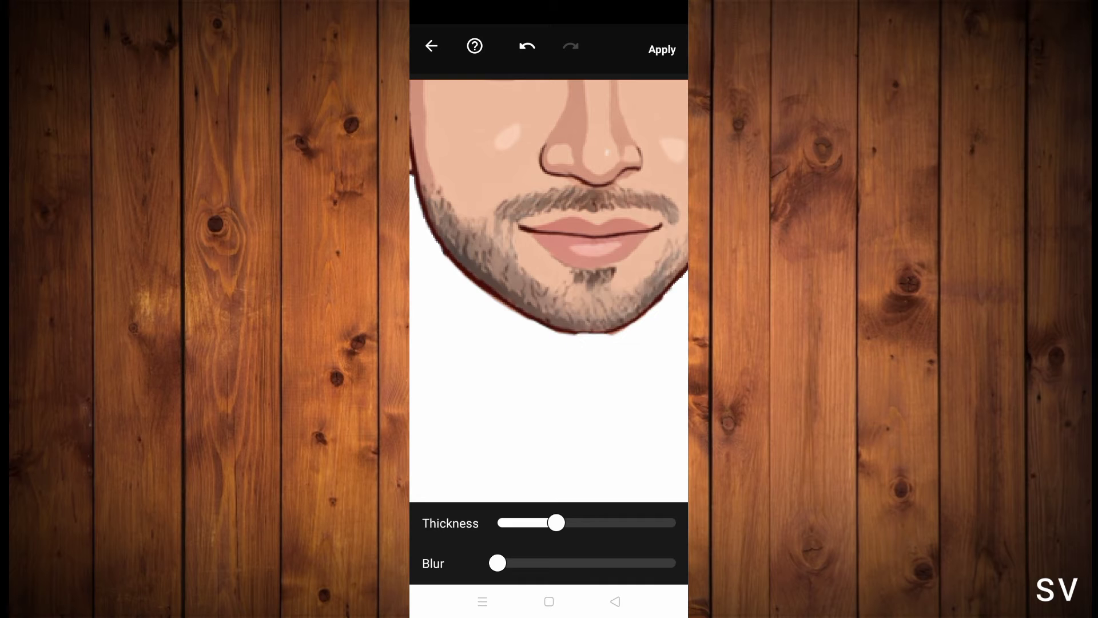
scroll(549, 286, "down", 5)
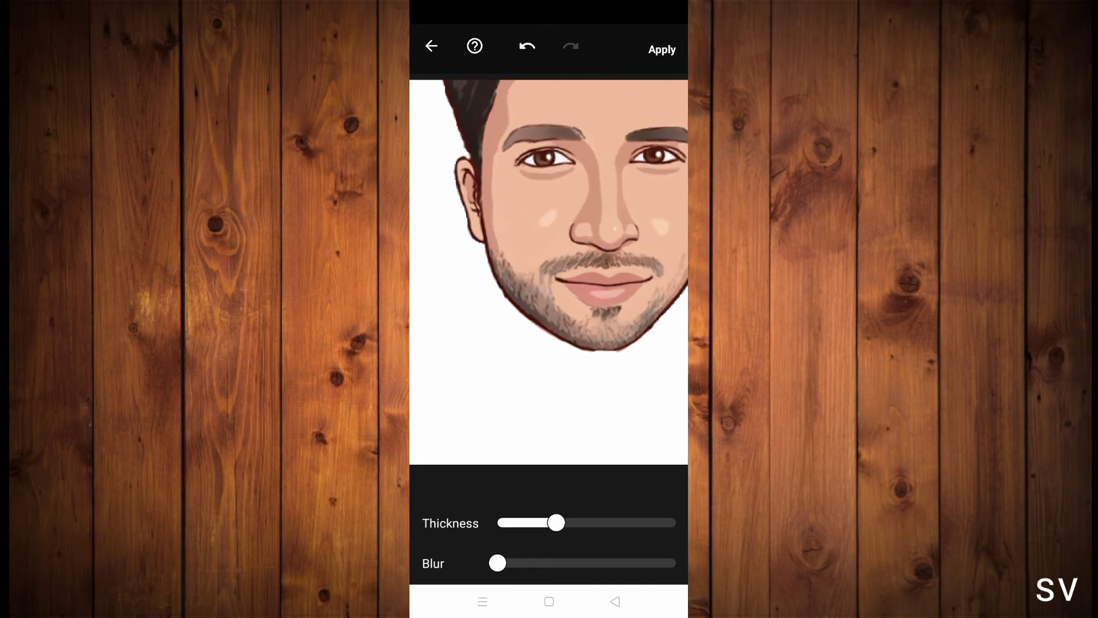
scroll(549, 286, "down", 2)
scroll(549, 286, "down", 1)
scroll(549, 286, "down", 2)
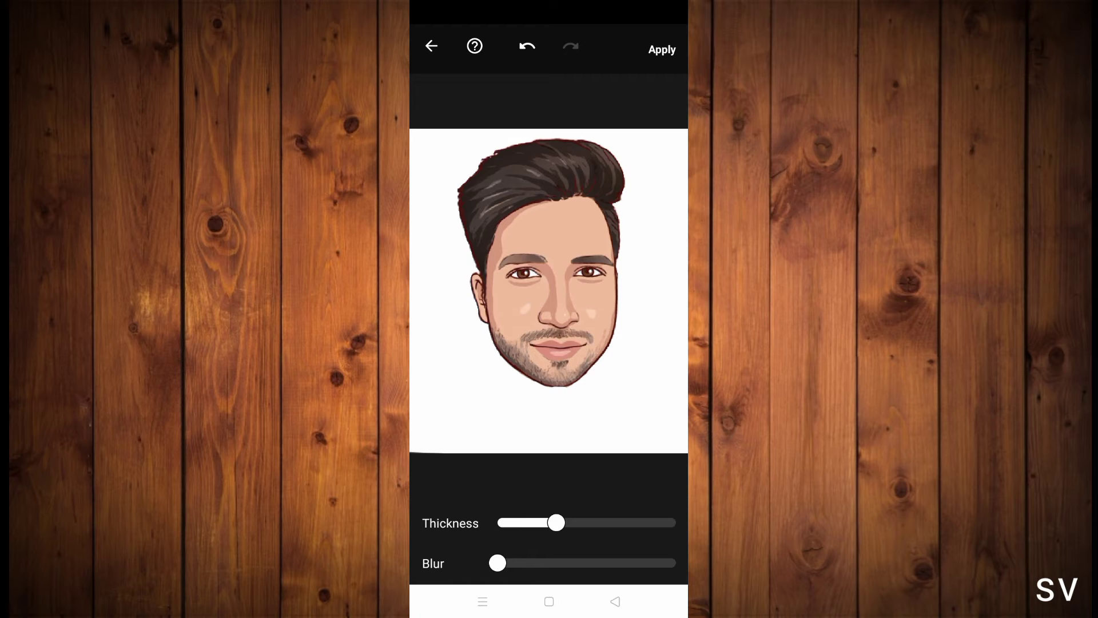
Step: Apply the cartoon head to the vampire template on red, screenshot it, and open the screenshot
left_click(662, 50)
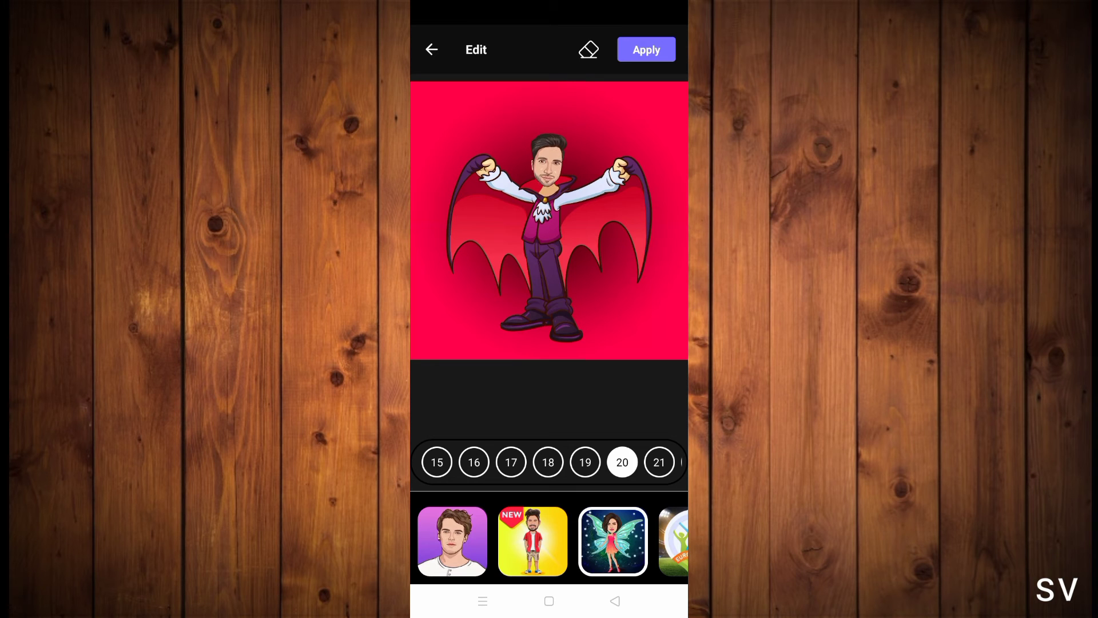
left_click(646, 50)
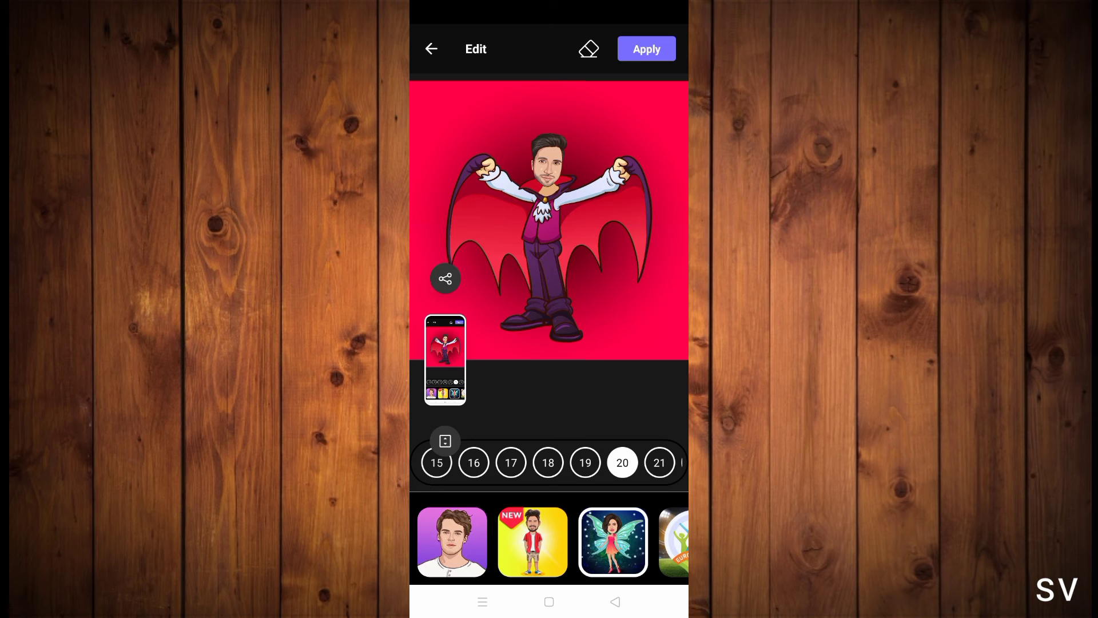
left_click(445, 359)
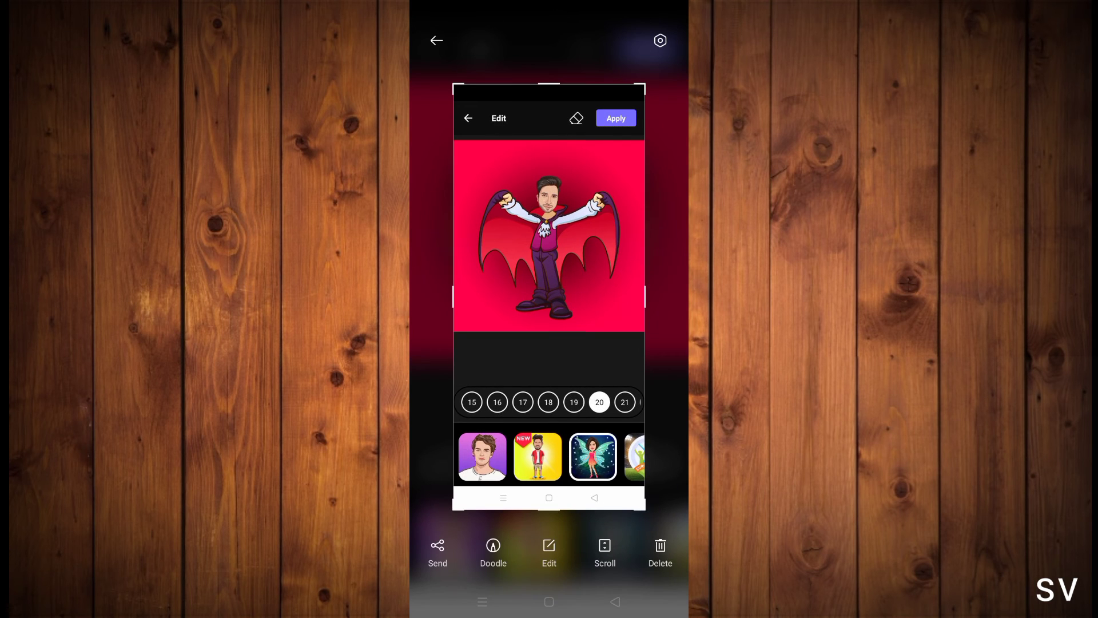
Step: Crop the screenshot's top and bottom edges to the borders of the red vampire image
left_click(550, 552)
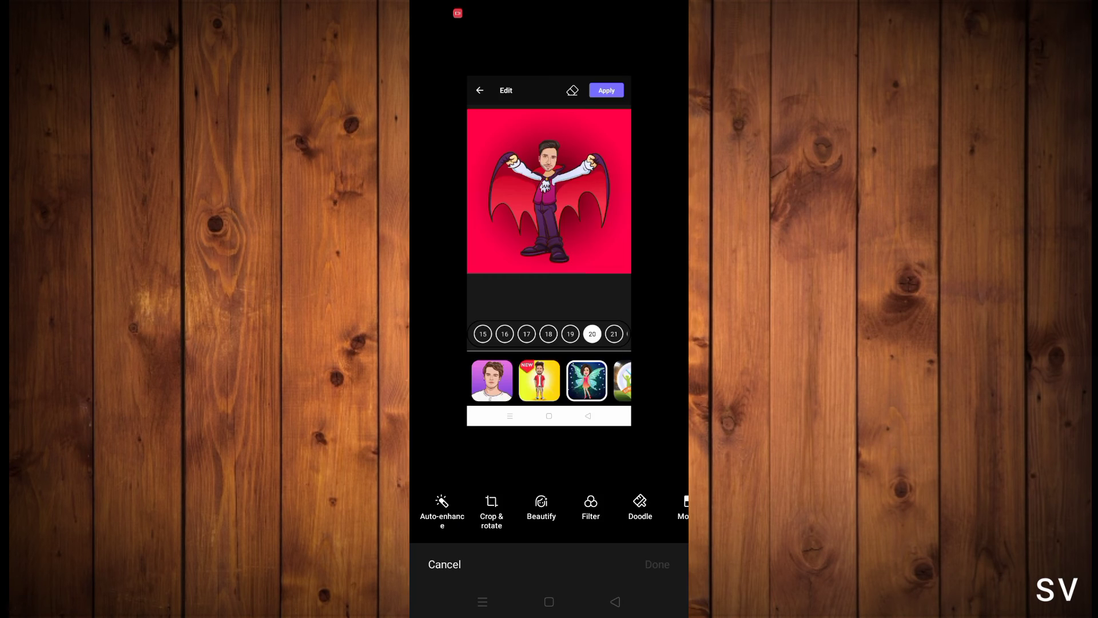
left_click(491, 509)
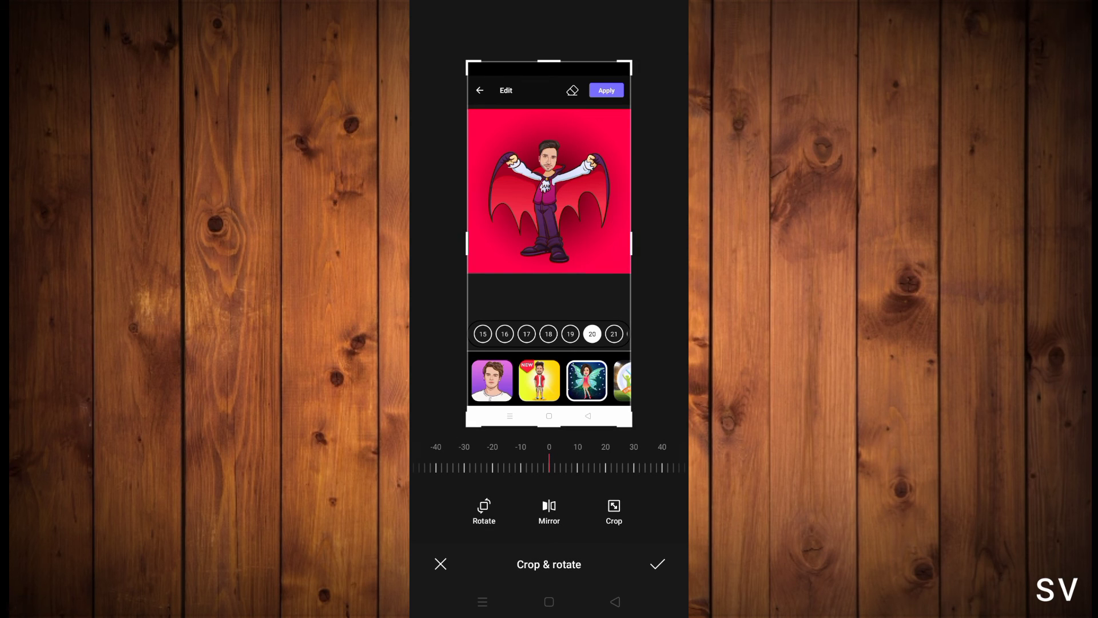
left_click_drag(549, 426, 549, 279)
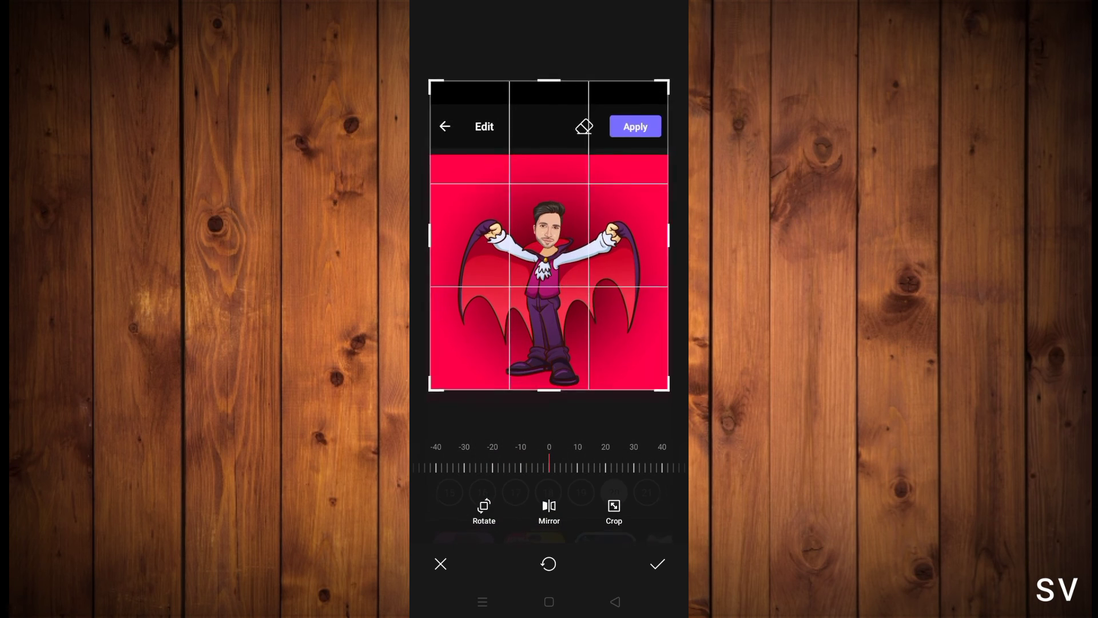
left_click_drag(549, 83, 550, 156)
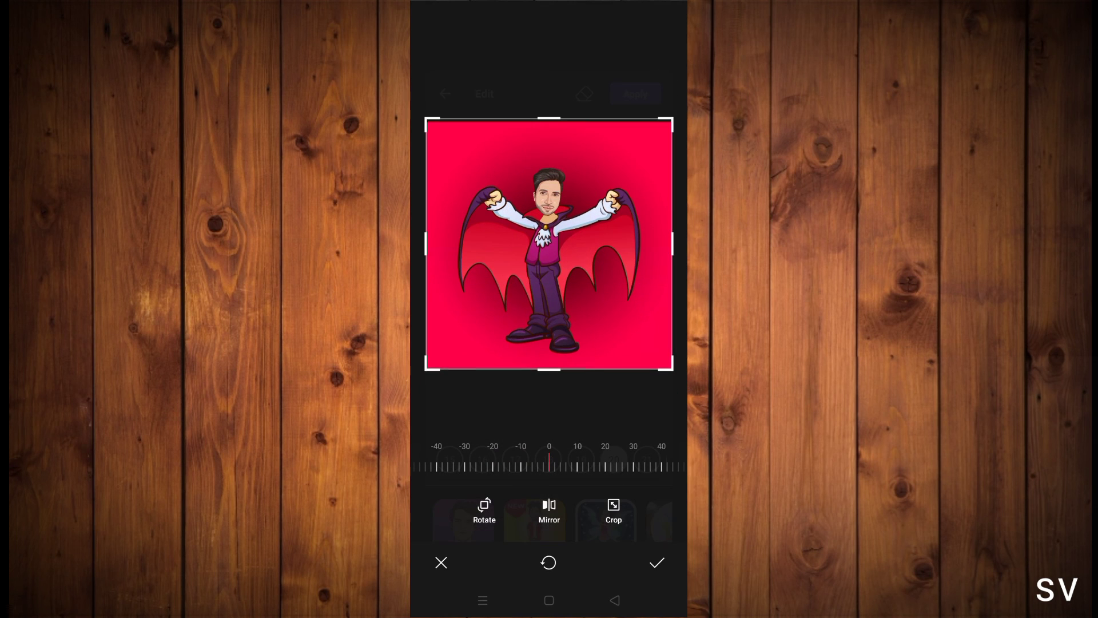
left_click(549, 243)
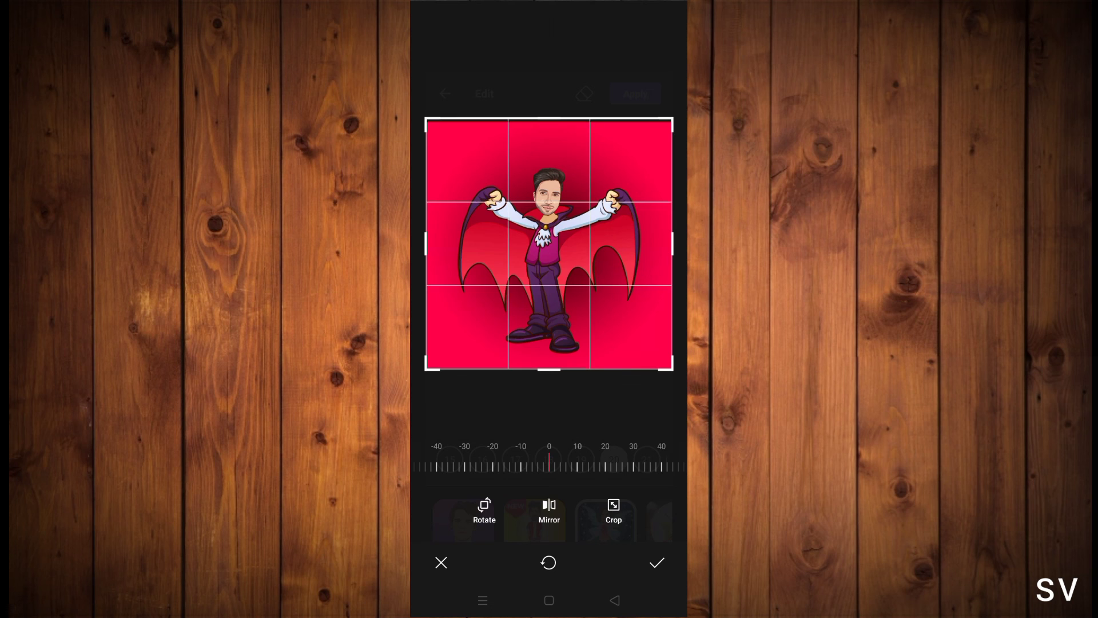
left_click_drag(549, 119, 550, 128)
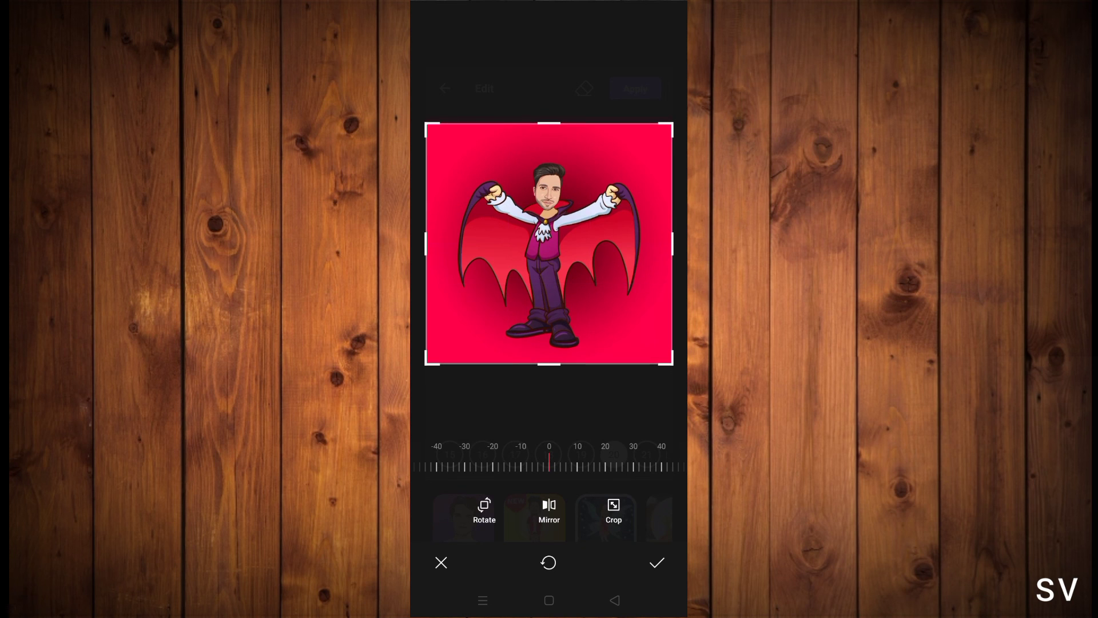